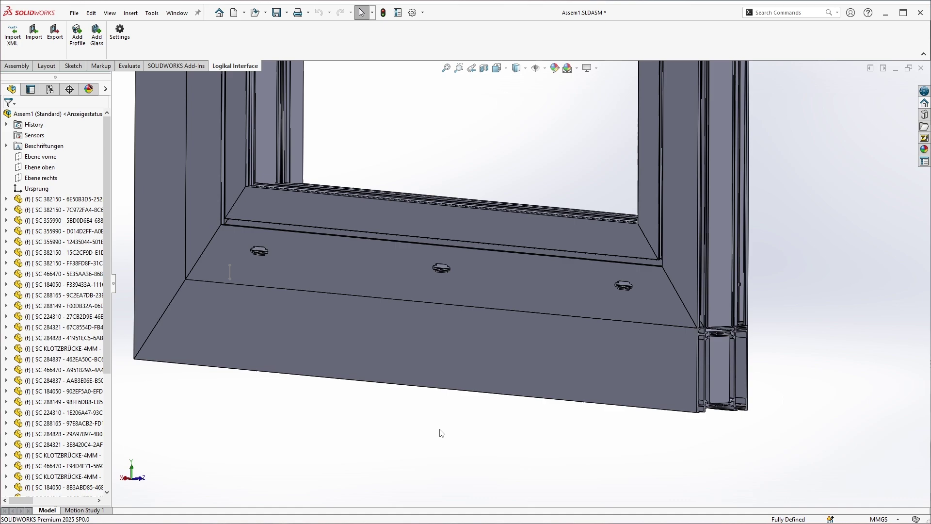
{"action": "scroll", "coordinate": [439, 429], "scroll_direction": "down", "scroll_amount": 2}
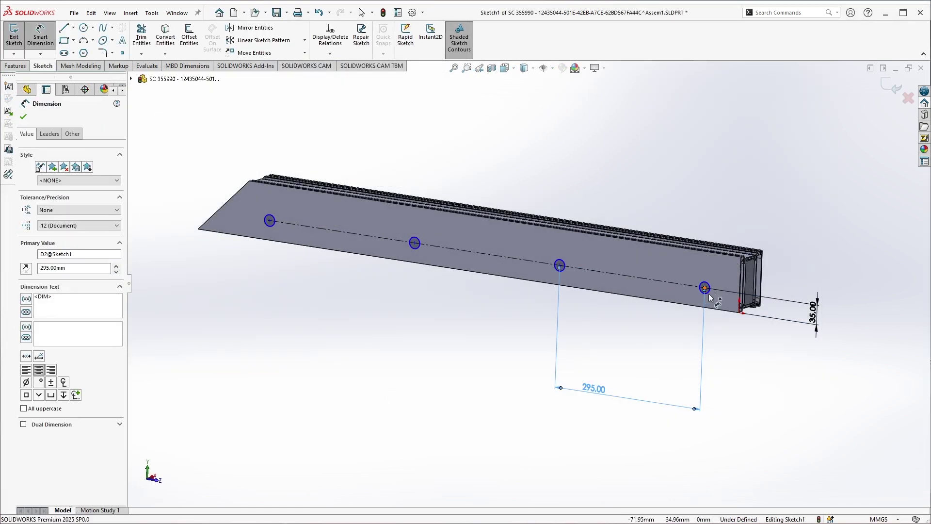
{"action": "left_click", "coordinate": [705, 288]}
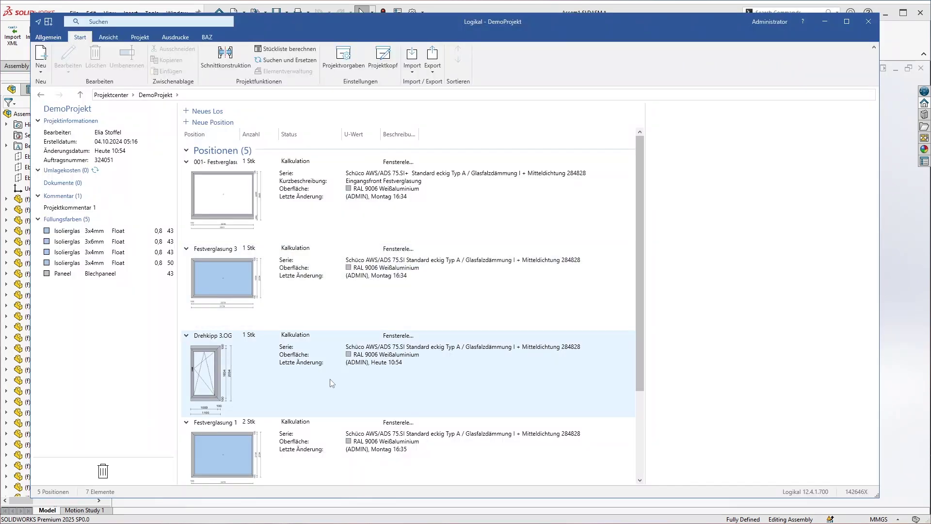
Switch to Logikal and open the Drehkipp 3.OG position of the DemoProjekt project.
{"action": "left_click", "coordinate": [338, 375]}
{"action": "double_click", "coordinate": [338, 374]}
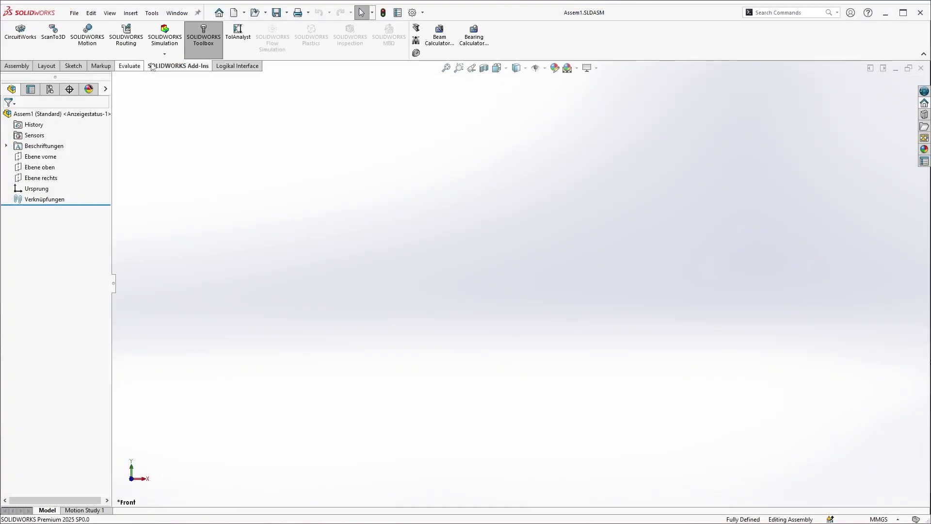
Show the Logikal Interface commands and check that add-in's entry in the list of other add-ins.
{"action": "left_click", "coordinate": [236, 66]}
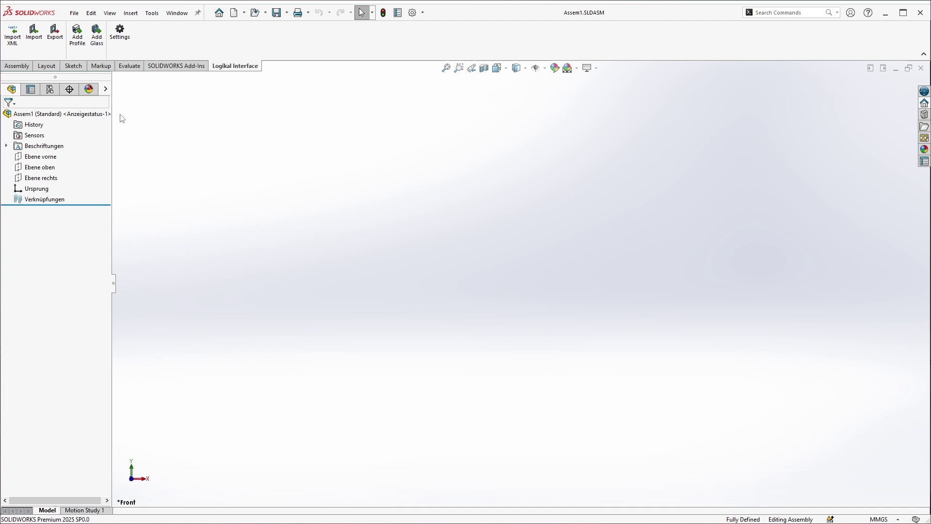
{"action": "left_click", "coordinate": [96, 117]}
{"action": "left_click", "coordinate": [178, 174]}
{"action": "left_click", "coordinate": [423, 13]}
{"action": "left_click", "coordinate": [432, 48]}
{"action": "left_click_drag", "start_coordinate": [518, 193], "coordinate": [518, 264]}
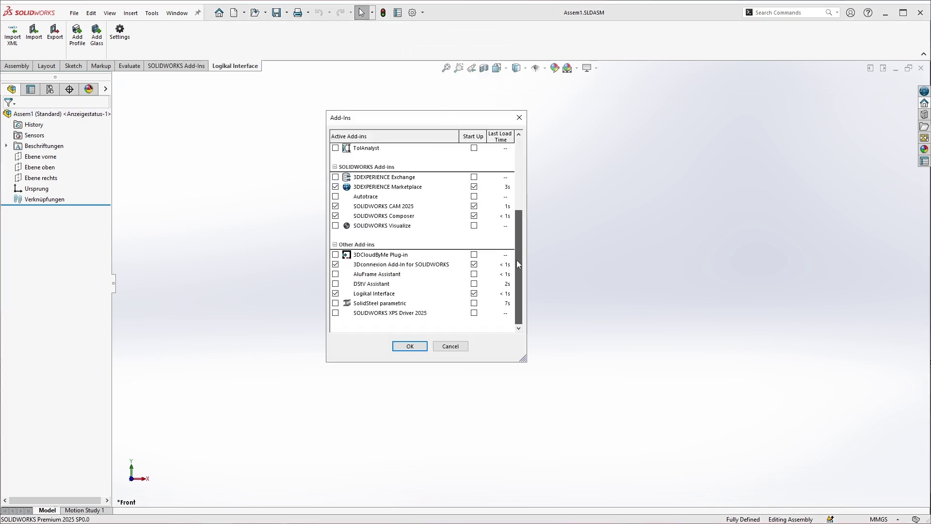
{"action": "left_click", "coordinate": [522, 119]}
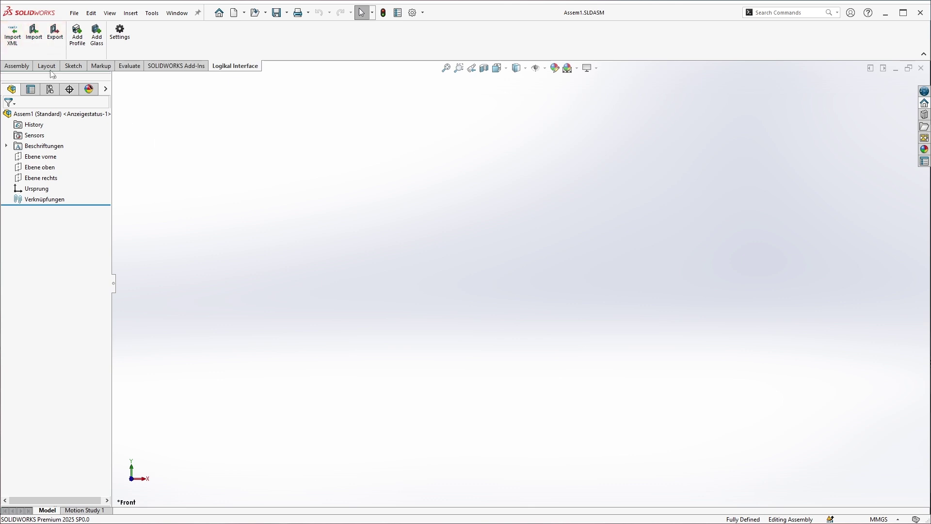
Examine the XML import's machining options and cancel the import.
{"action": "left_click", "coordinate": [12, 35]}
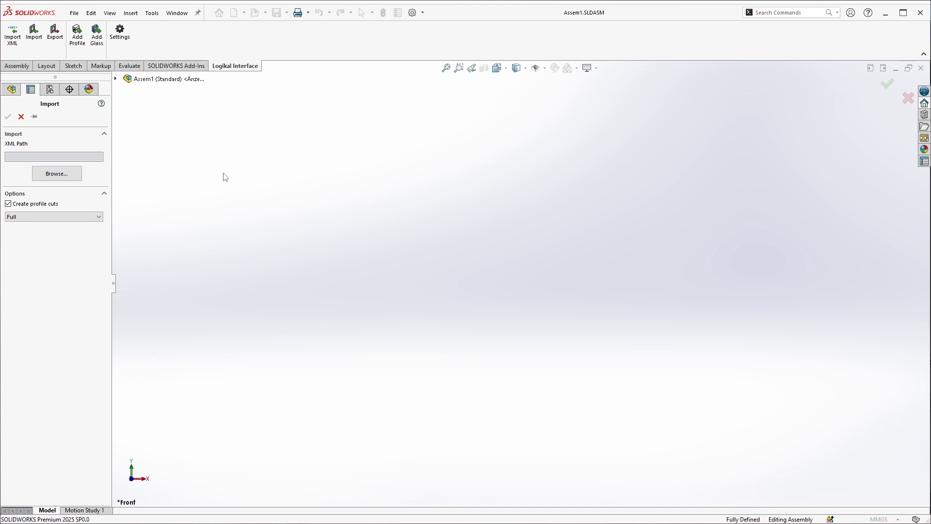
{"action": "left_click", "coordinate": [56, 217]}
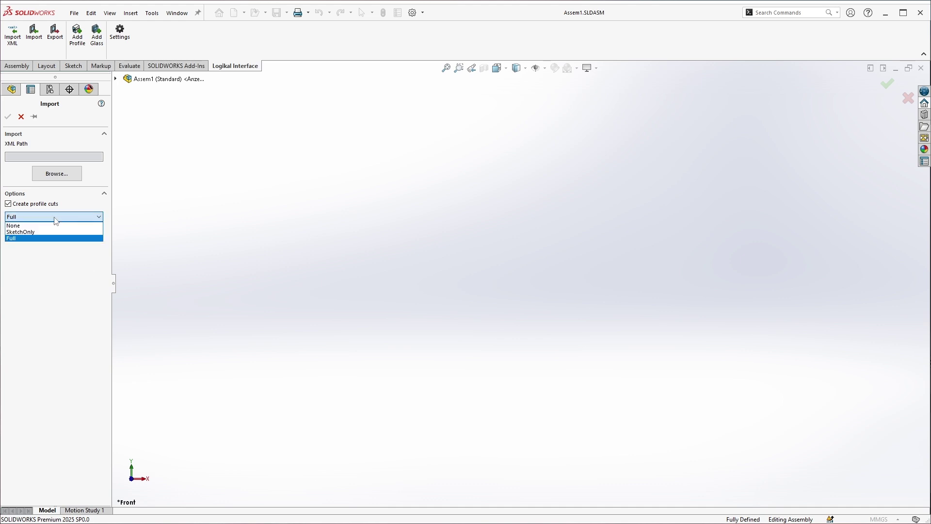
{"action": "left_click", "coordinate": [52, 292]}
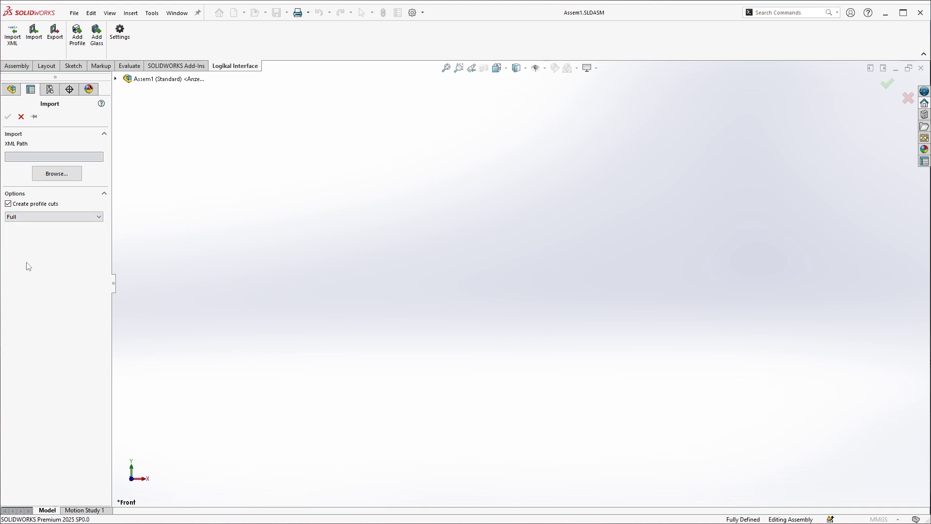
{"action": "left_click", "coordinate": [21, 117]}
Start the direct Logikal import and choose position 4711 of the project whose name ends in Eingang.
{"action": "left_click", "coordinate": [33, 37]}
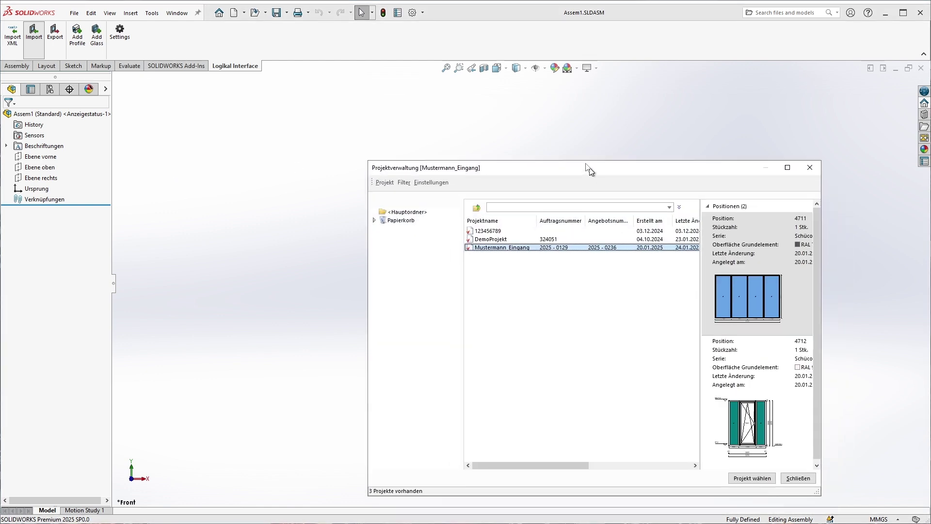
{"action": "left_click", "coordinate": [429, 195]}
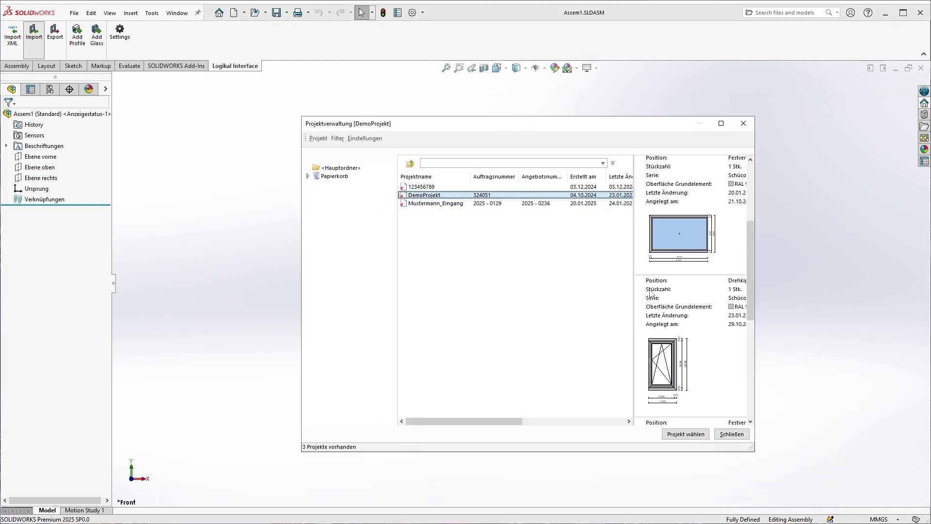
{"action": "left_click", "coordinate": [470, 204]}
{"action": "left_click", "coordinate": [685, 433]}
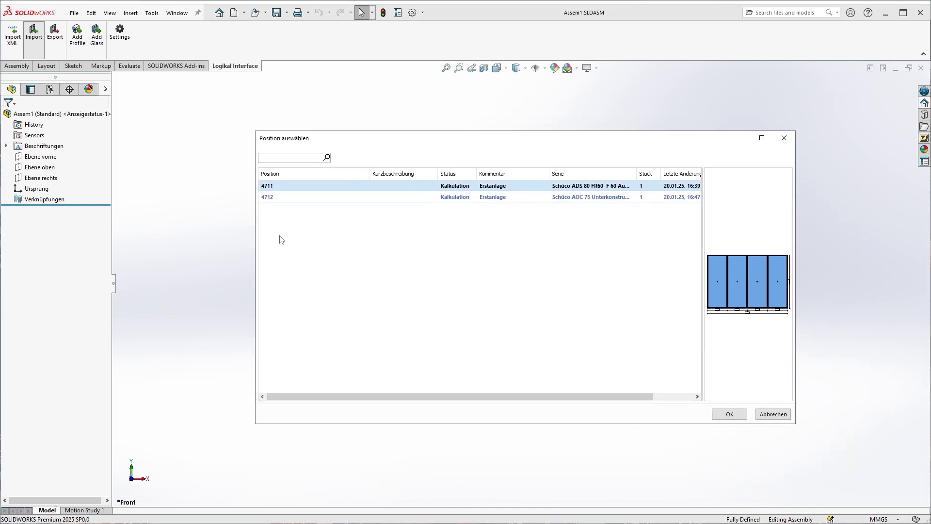
{"action": "left_click", "coordinate": [279, 198]}
{"action": "left_click", "coordinate": [285, 188]}
{"action": "left_click", "coordinate": [730, 414]}
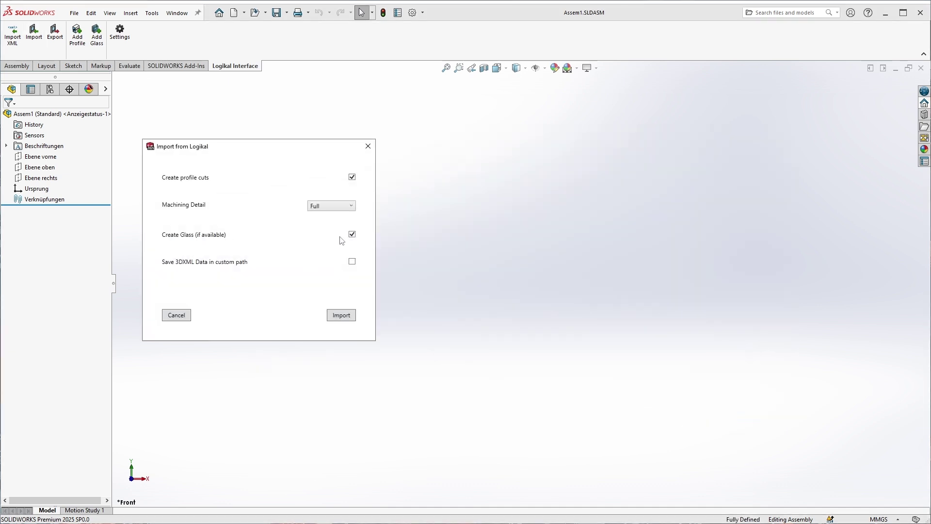
Import the position with profile cuts, Full machining detail and glass, without saving the 3DXML data in a custom path.
{"action": "left_click", "coordinate": [340, 209]}
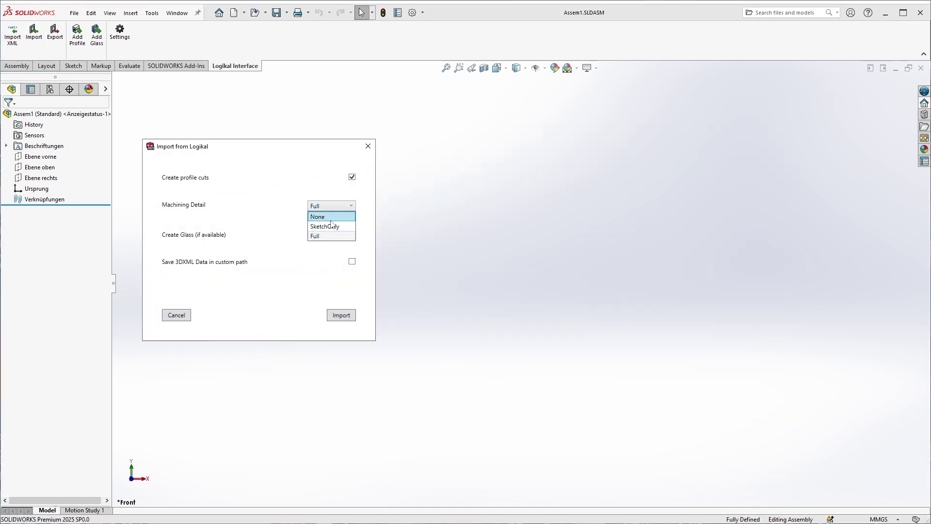
{"action": "left_click", "coordinate": [327, 237]}
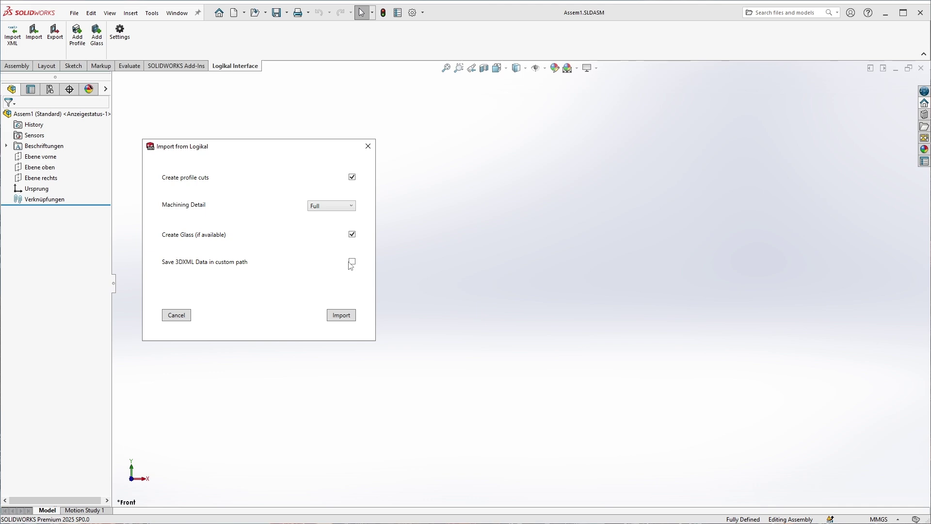
{"action": "left_click", "coordinate": [341, 315]}
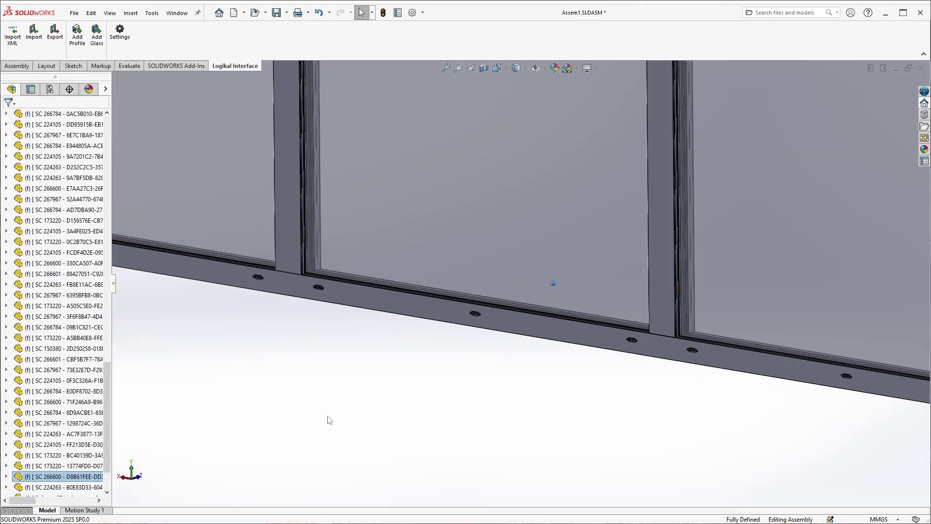
Inspect the imported facade's lower frame and open its SC 150330 profile as a separate part.
{"action": "scroll", "coordinate": [806, 435], "scroll_direction": "down", "scroll_amount": 10}
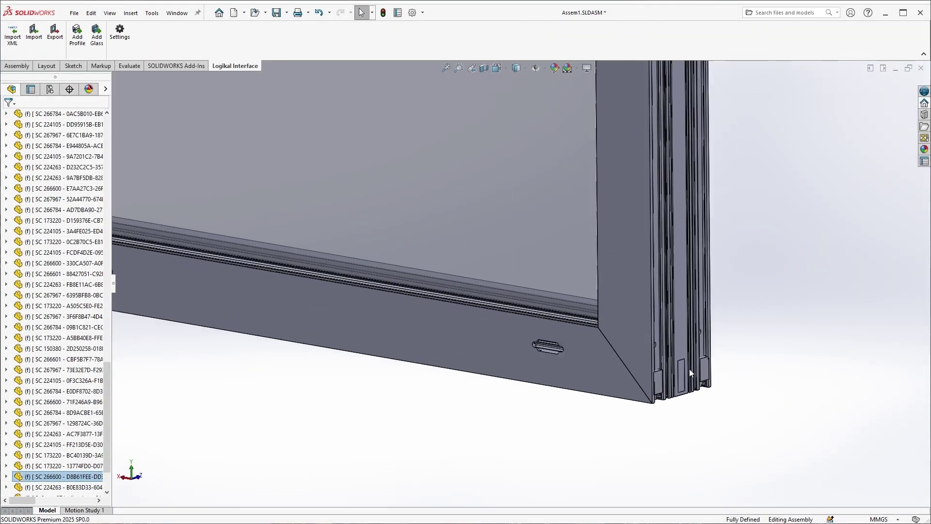
{"action": "scroll", "coordinate": [397, 386], "scroll_direction": "up", "scroll_amount": 10}
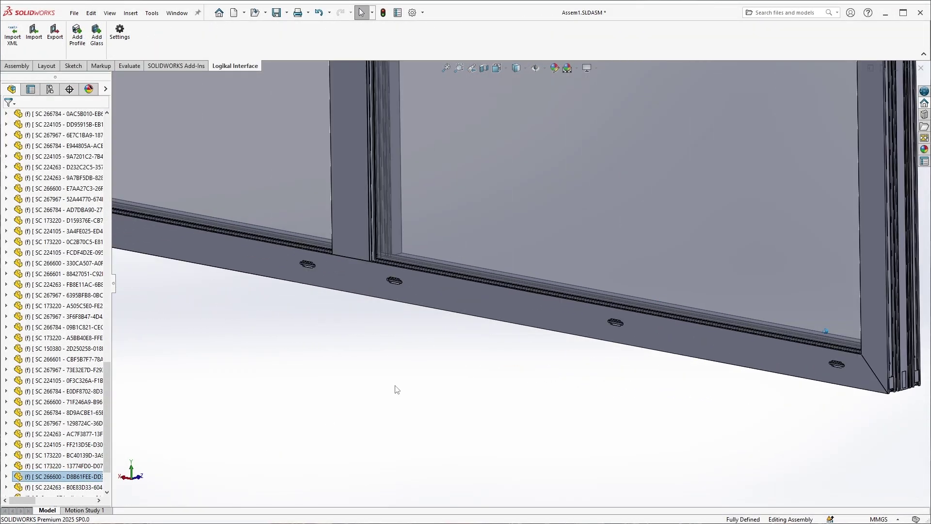
{"action": "scroll", "coordinate": [398, 385], "scroll_direction": "up", "scroll_amount": 8}
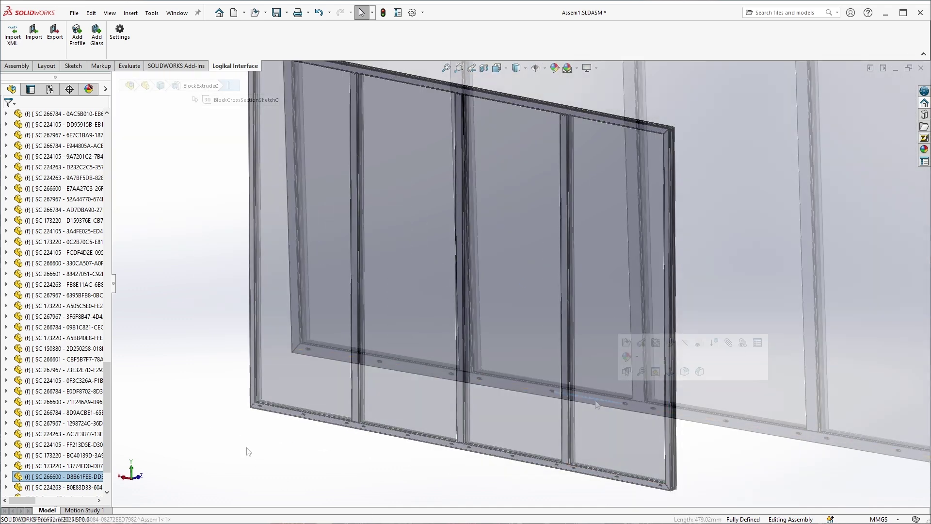
{"action": "left_click", "coordinate": [623, 343]}
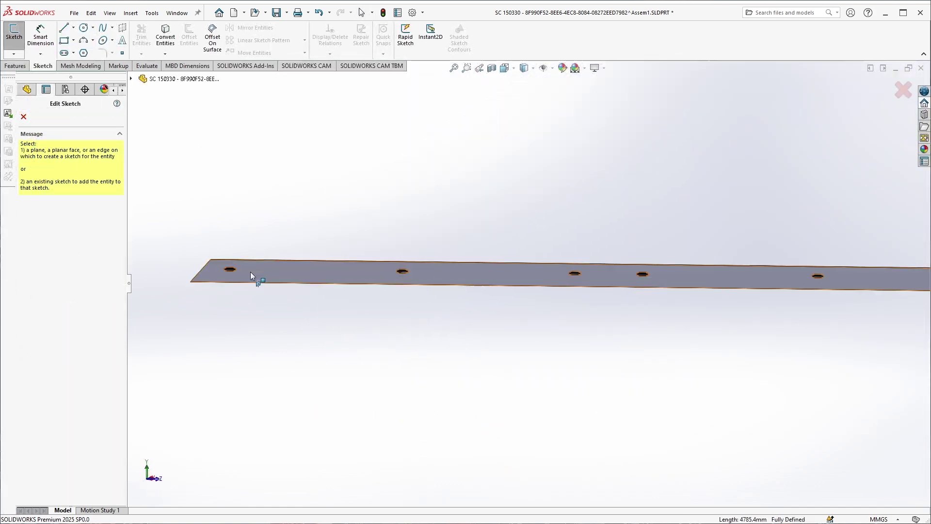
Start a sketch on the profile's outer face and draw a row of twelve circles of varying sizes along its length.
{"action": "left_click", "coordinate": [251, 273]}
{"action": "left_click_drag", "start_coordinate": [263, 269], "coordinate": [267, 271]}
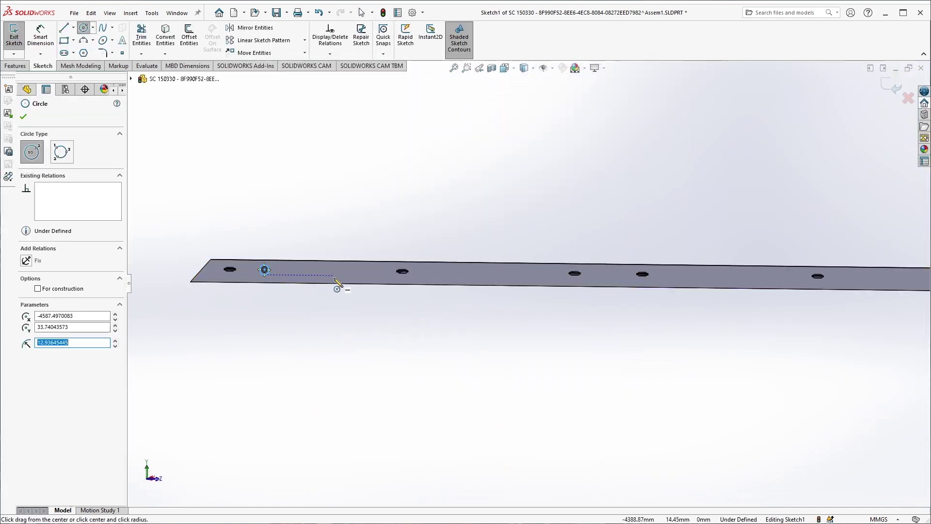
{"action": "left_click_drag", "start_coordinate": [332, 275], "coordinate": [339, 277]}
{"action": "left_click_drag", "start_coordinate": [439, 277], "coordinate": [452, 281]}
{"action": "left_click_drag", "start_coordinate": [533, 269], "coordinate": [539, 271]}
{"action": "left_click_drag", "start_coordinate": [625, 227], "coordinate": [648, 237]}
{"action": "left_click_drag", "start_coordinate": [748, 228], "coordinate": [775, 240]}
{"action": "left_click_drag", "start_coordinate": [807, 239], "coordinate": [821, 245]}
{"action": "scroll", "coordinate": [824, 245], "scroll_direction": "up", "scroll_amount": 3}
{"action": "left_click_drag", "start_coordinate": [549, 261], "coordinate": [558, 265]}
{"action": "left_click_drag", "start_coordinate": [630, 261], "coordinate": [643, 268]}
{"action": "left_click_drag", "start_coordinate": [705, 263], "coordinate": [722, 271]}
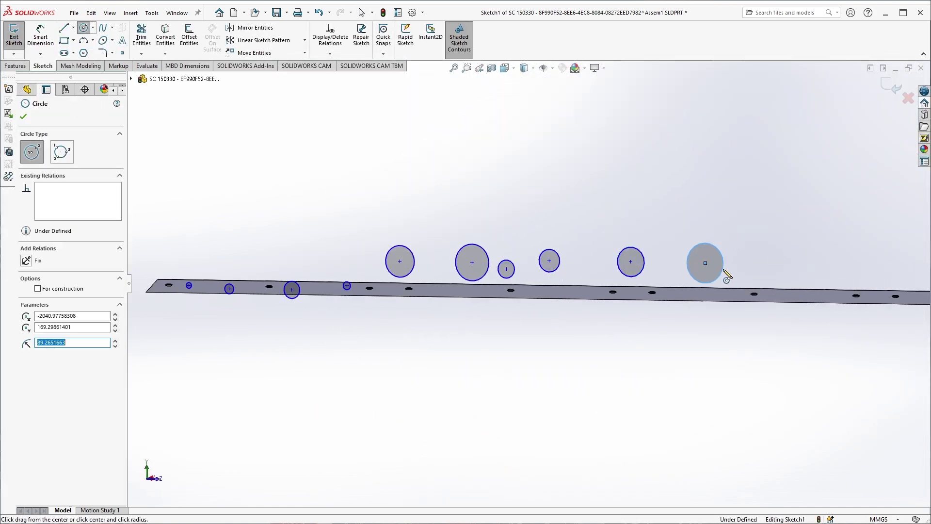
{"action": "left_click_drag", "start_coordinate": [782, 264], "coordinate": [794, 270]}
{"action": "left_click_drag", "start_coordinate": [841, 265], "coordinate": [854, 272]}
{"action": "key", "text": "Escape"}
Connect the centres of the twelve circles with a continuous chain of centerlines.
{"action": "left_click", "coordinate": [73, 28]}
{"action": "left_click", "coordinate": [83, 50]}
{"action": "left_click", "coordinate": [189, 285]}
{"action": "left_click", "coordinate": [229, 289]}
{"action": "left_click", "coordinate": [292, 290]}
{"action": "left_click", "coordinate": [347, 285]}
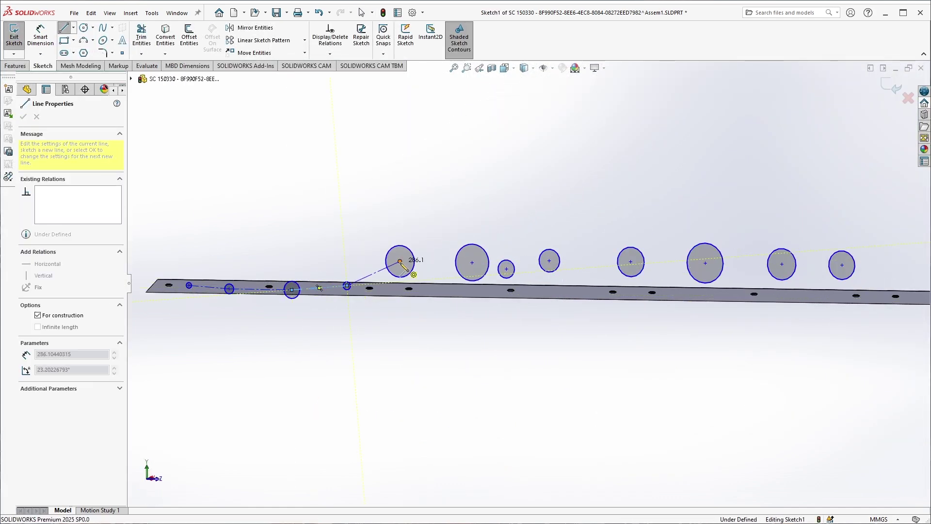
{"action": "left_click", "coordinate": [400, 261]}
{"action": "left_click", "coordinate": [472, 262]}
{"action": "left_click", "coordinate": [841, 265]}
{"action": "key", "text": "Escape"}
Make all centerlines between the circles collinear and equal in length.
{"action": "left_click", "coordinate": [812, 265]}
{"action": "left_click", "coordinate": [743, 264], "text": "ctrl"}
{"action": "left_click", "coordinate": [668, 262], "text": "ctrl"}
{"action": "left_click", "coordinate": [589, 261], "text": "ctrl"}
{"action": "left_click", "coordinate": [528, 265], "text": "ctrl"}
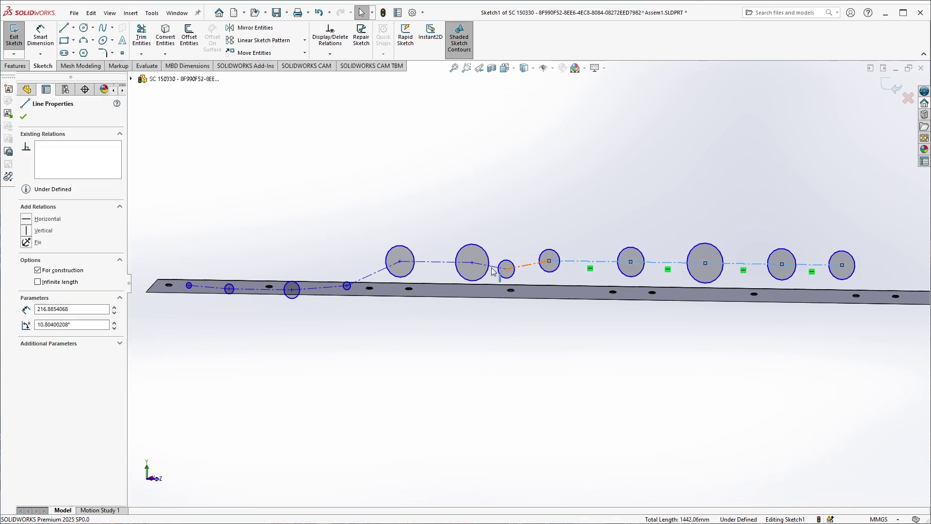
{"action": "left_click", "coordinate": [488, 266], "text": "ctrl"}
{"action": "left_click", "coordinate": [275, 250]}
Give all twelve circles in the row an equal size relation.
{"action": "left_click", "coordinate": [193, 267]}
{"action": "left_click", "coordinate": [250, 270], "text": "ctrl"}
{"action": "left_click", "coordinate": [306, 274], "text": "ctrl"}
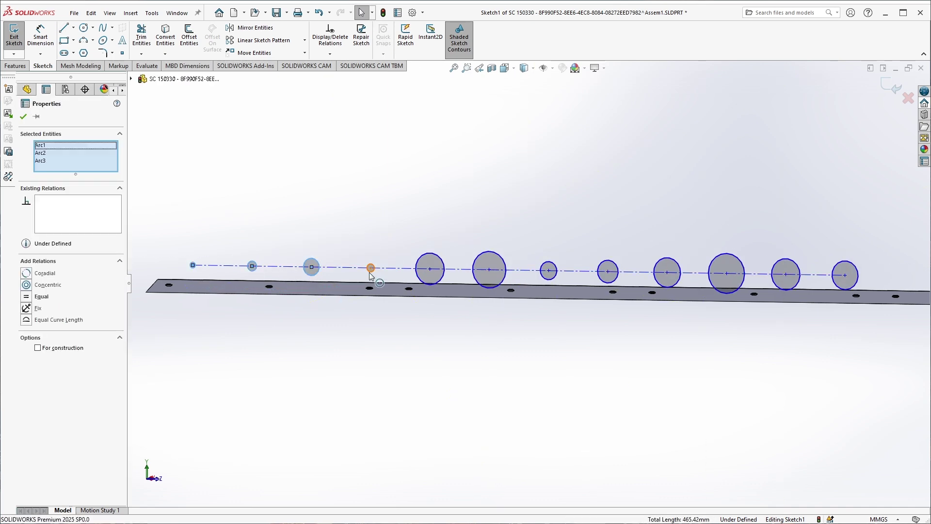
{"action": "left_click", "coordinate": [370, 272], "text": "ctrl"}
{"action": "left_click", "coordinate": [421, 281], "text": "ctrl"}
{"action": "left_click", "coordinate": [479, 284], "text": "ctrl"}
{"action": "left_click", "coordinate": [543, 277], "text": "ctrl"}
{"action": "left_click", "coordinate": [776, 282], "text": "ctrl"}
{"action": "left_click", "coordinate": [835, 284], "text": "ctrl"}
{"action": "left_click", "coordinate": [887, 248]}
{"action": "left_click", "coordinate": [553, 191]}
Dimension the first circle's diameter as 8 mm.
{"action": "left_click", "coordinate": [40, 35]}
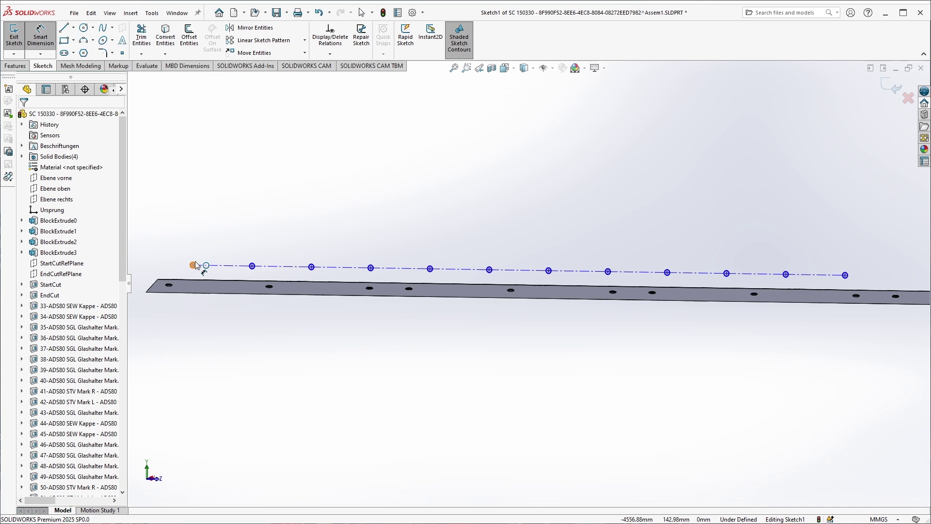
{"action": "left_click", "coordinate": [196, 266]}
{"action": "left_click", "coordinate": [223, 208]}
{"action": "type", "text": "8"}
Draw a centerline from the first circle's centre to the mitred edge at the near end of the profile.
{"action": "scroll", "coordinate": [542, 358], "scroll_direction": "up", "scroll_amount": 1}
{"action": "left_click", "coordinate": [73, 28]}
{"action": "left_click", "coordinate": [87, 53]}
{"action": "scroll", "coordinate": [272, 265], "scroll_direction": "down", "scroll_amount": 3}
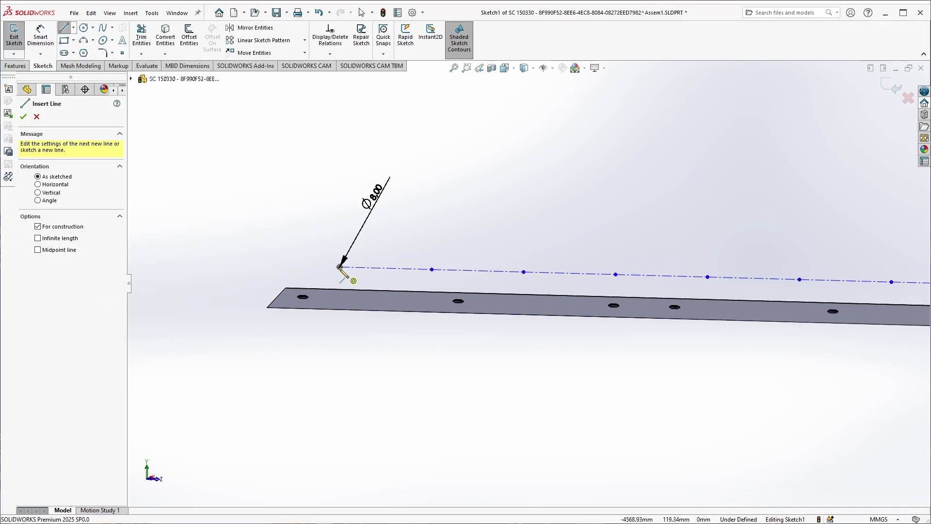
{"action": "left_click", "coordinate": [339, 266]}
{"action": "key", "text": "Escape"}
{"action": "left_click", "coordinate": [73, 28]}
{"action": "left_click", "coordinate": [87, 52]}
{"action": "left_click", "coordinate": [339, 266]}
{"action": "left_click", "coordinate": [273, 303]}
{"action": "key", "text": "Escape"}
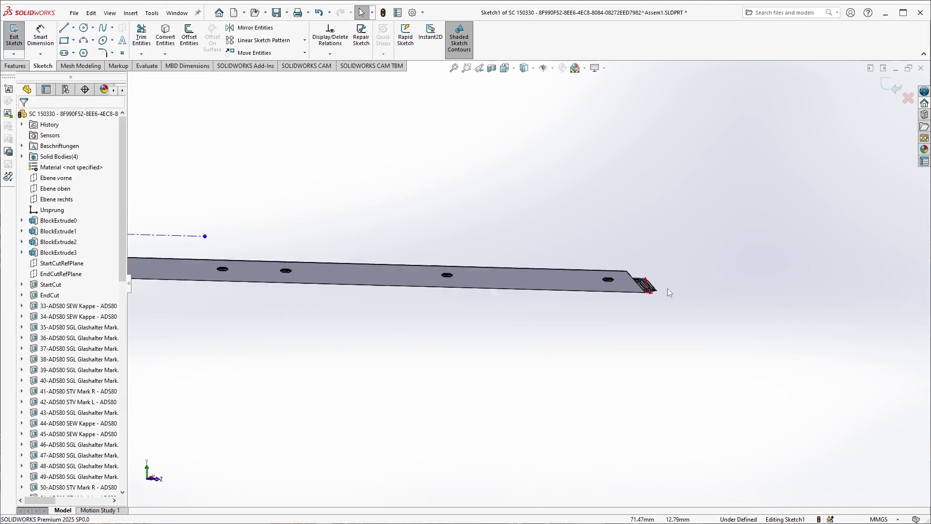
Draw a centerline from the last circle's centre to the mitred edge at the profile's opposite end.
{"action": "left_click", "coordinate": [73, 28]}
{"action": "left_click", "coordinate": [86, 52]}
{"action": "left_click", "coordinate": [301, 252]}
{"action": "left_click", "coordinate": [717, 354]}
{"action": "key", "text": "Escape"}
Dimension the last centerline's endpoint 20 mm above the profile's lower corner.
{"action": "key", "text": "d"}
{"action": "left_click", "coordinate": [718, 353]}
{"action": "left_click", "coordinate": [713, 361]}
{"action": "left_click", "coordinate": [787, 353]}
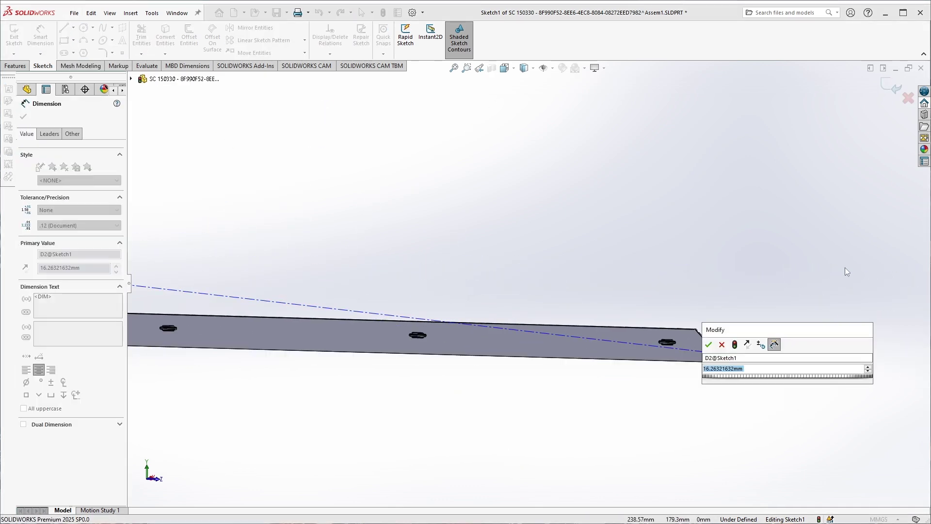
{"action": "type", "text": "20"}
{"action": "key", "text": "Return"}
Dimension the first centerline's endpoint 20 mm above the lower corner at the profile's other end.
{"action": "scroll", "coordinate": [336, 306], "scroll_direction": "down", "scroll_amount": 3}
{"action": "left_click", "coordinate": [334, 300]}
{"action": "left_click", "coordinate": [327, 316]}
{"action": "left_click", "coordinate": [245, 306]}
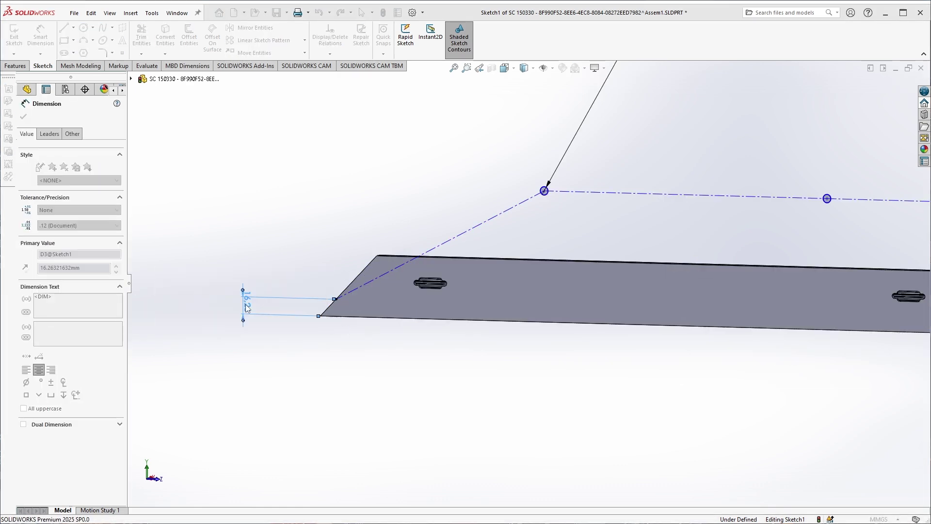
{"action": "type", "text": "20"}
{"action": "key", "text": "Return"}
{"action": "left_click", "coordinate": [606, 170]}
{"action": "key", "text": "Escape"}
Make the two end centerlines equal in length and align them with the row of circles.
{"action": "scroll", "coordinate": [535, 366], "scroll_direction": "up", "scroll_amount": 5}
{"action": "left_click", "coordinate": [534, 364]}
{"action": "left_click", "coordinate": [217, 353], "text": "ctrl"}
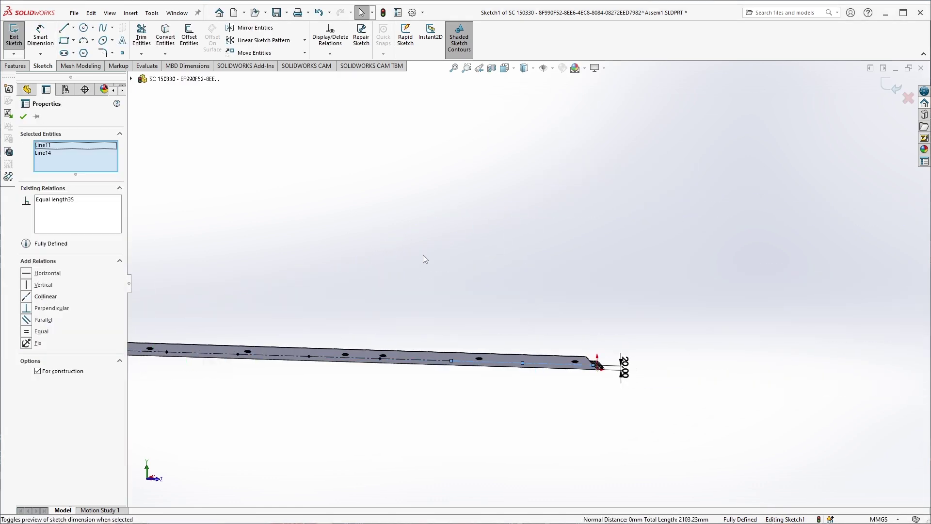
{"action": "key", "text": "Escape"}
{"action": "left_click", "coordinate": [25, 117]}
Cut the sketched circles into the profile as a row of holes and save the part.
{"action": "scroll", "coordinate": [532, 366], "scroll_direction": "down", "scroll_amount": 9}
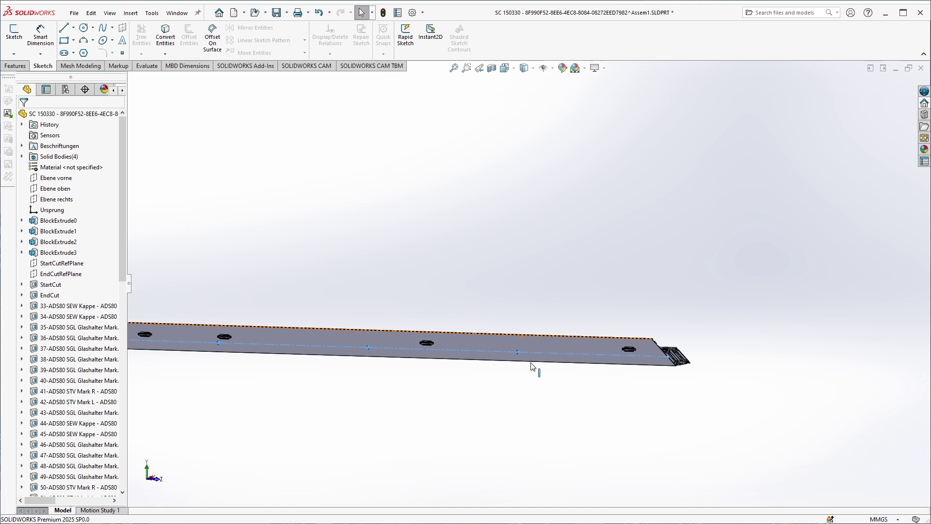
{"action": "scroll", "coordinate": [510, 339], "scroll_direction": "up", "scroll_amount": 5}
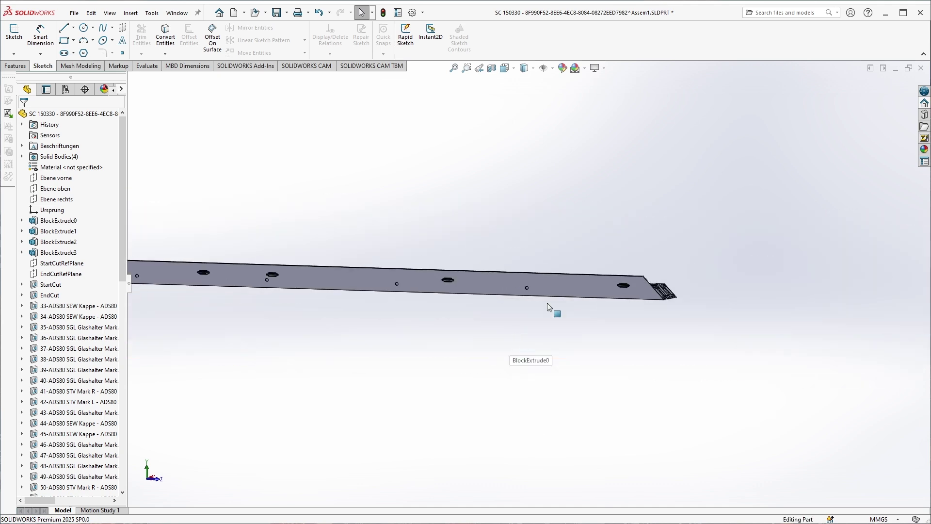
{"action": "scroll", "coordinate": [649, 196], "scroll_direction": "up", "scroll_amount": 2}
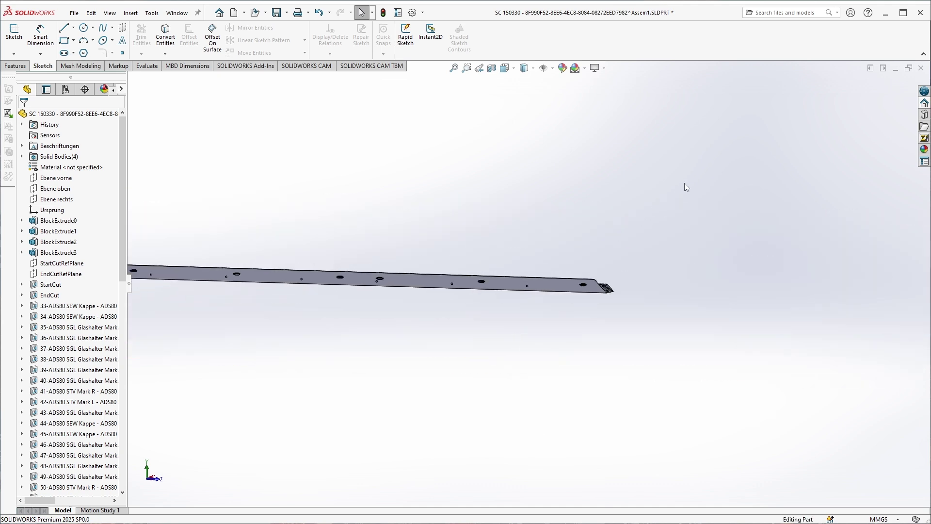
{"action": "key", "text": "ctrl+s"}
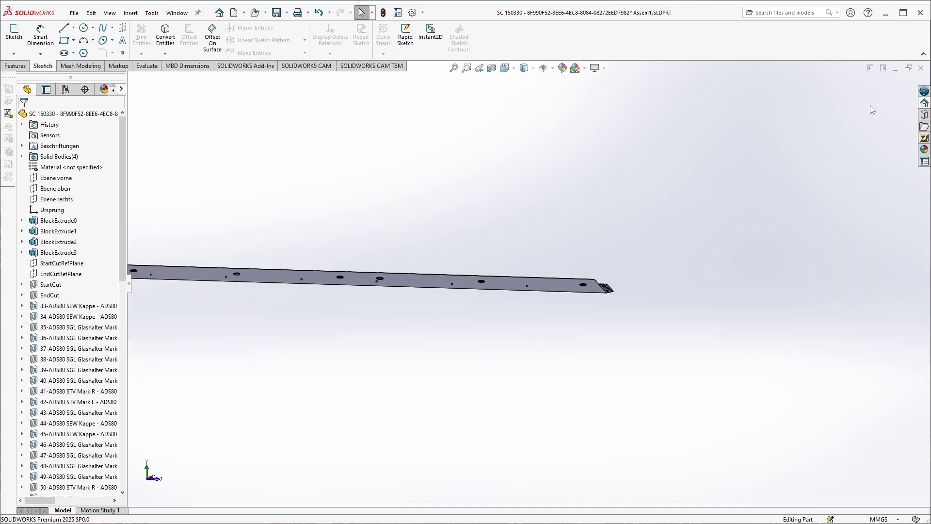
Close the edited profile part, return to the assembly and check the new holes along the bottom frame.
{"action": "left_click", "coordinate": [920, 68]}
{"action": "key", "text": "Return"}
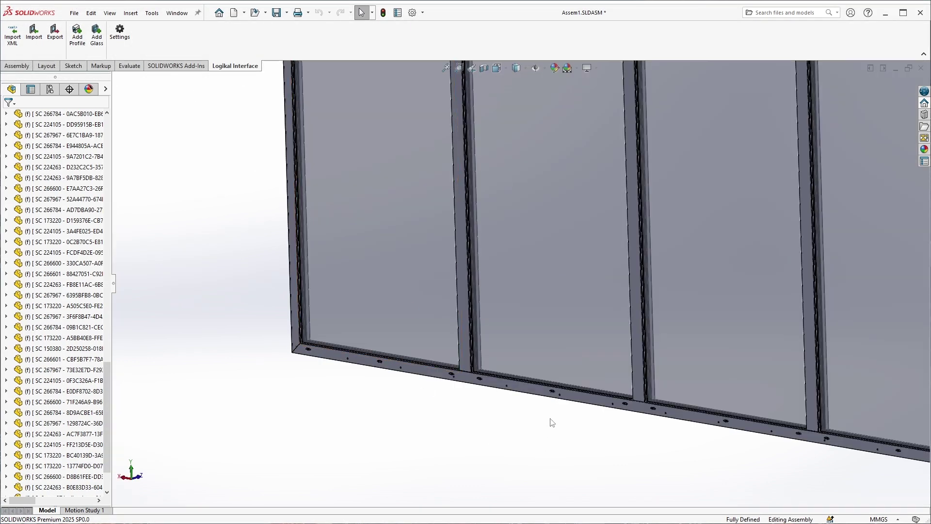
{"action": "scroll", "coordinate": [571, 404], "scroll_direction": "down", "scroll_amount": 3}
{"action": "middle_click_drag", "start_coordinate": [572, 403], "coordinate": [570, 400]}
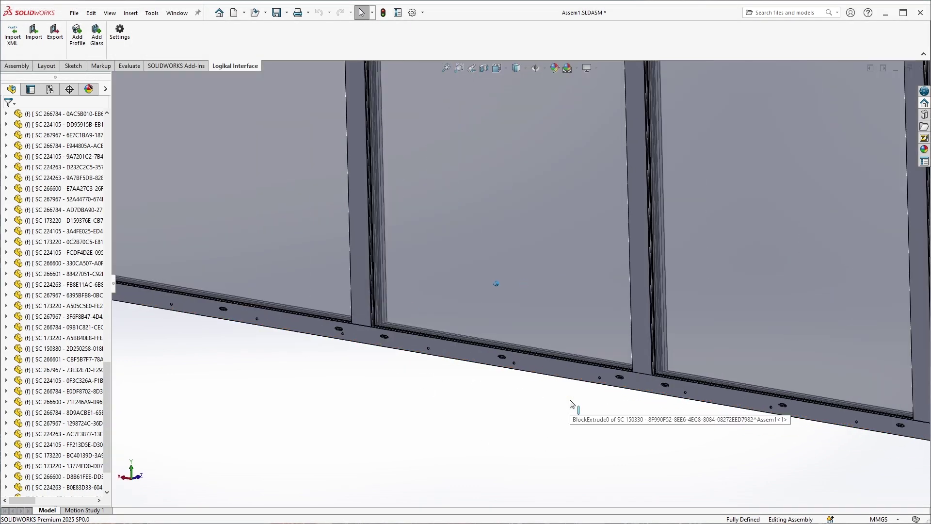
{"action": "scroll", "coordinate": [524, 405], "scroll_direction": "up", "scroll_amount": 6}
{"action": "scroll", "coordinate": [530, 391], "scroll_direction": "down", "scroll_amount": 3}
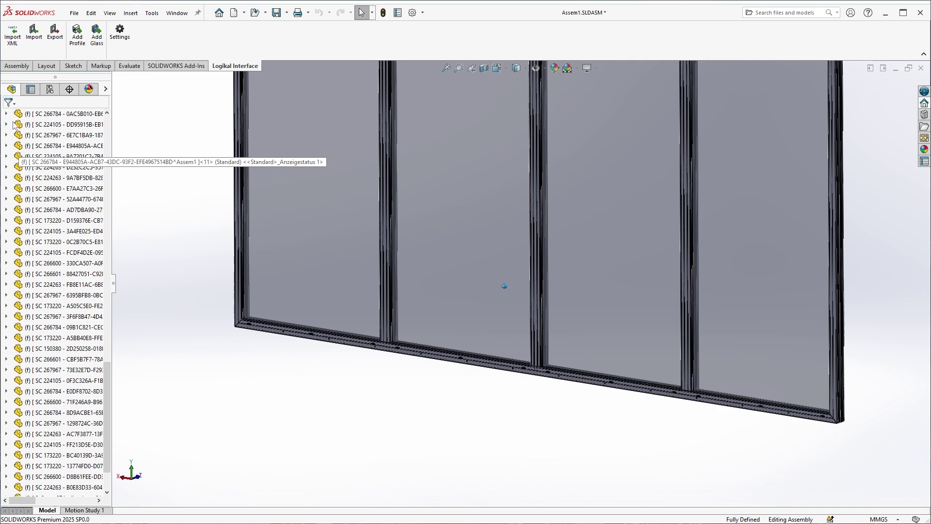
Export all listed hole machinings of the SC 150330 profile to Logikal and close the export list.
{"action": "left_click", "coordinate": [55, 42]}
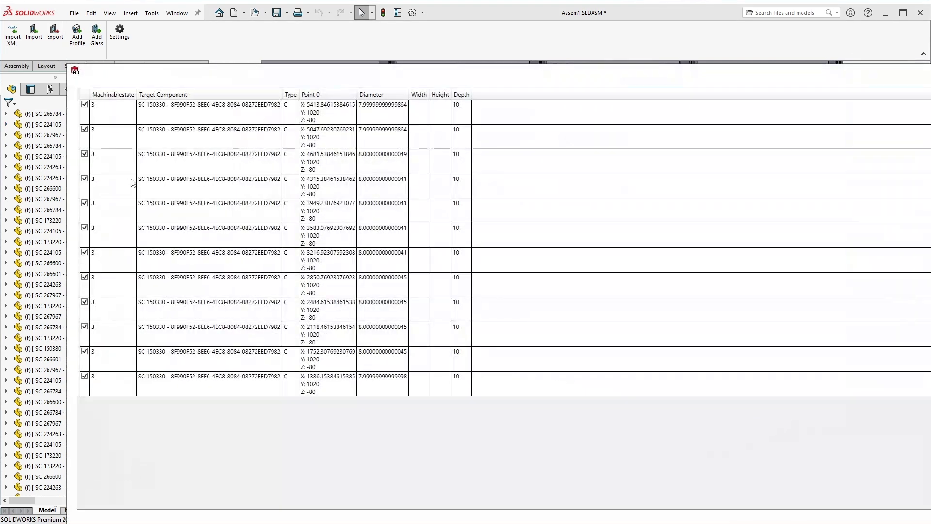
{"action": "left_click_drag", "start_coordinate": [929, 522], "coordinate": [576, 476]}
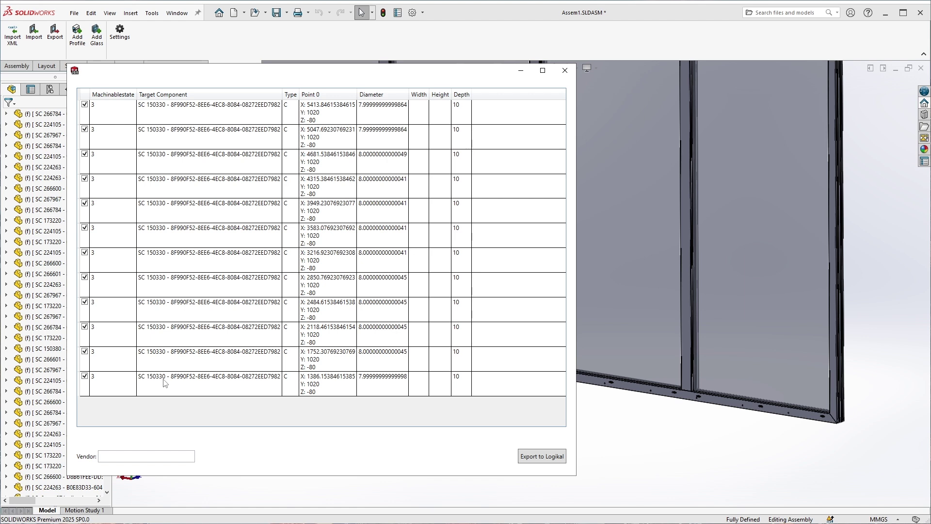
{"action": "left_click", "coordinate": [530, 459]}
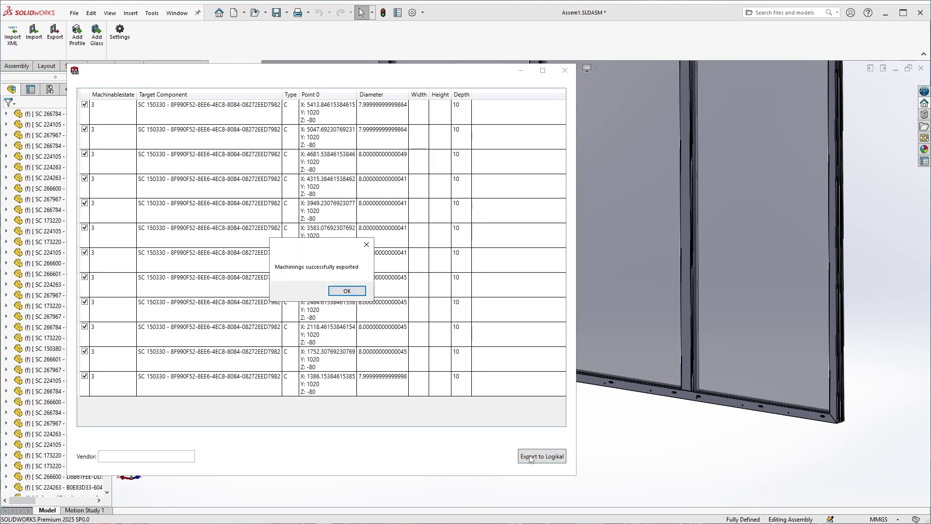
{"action": "left_click", "coordinate": [346, 290]}
{"action": "left_click", "coordinate": [564, 70]}
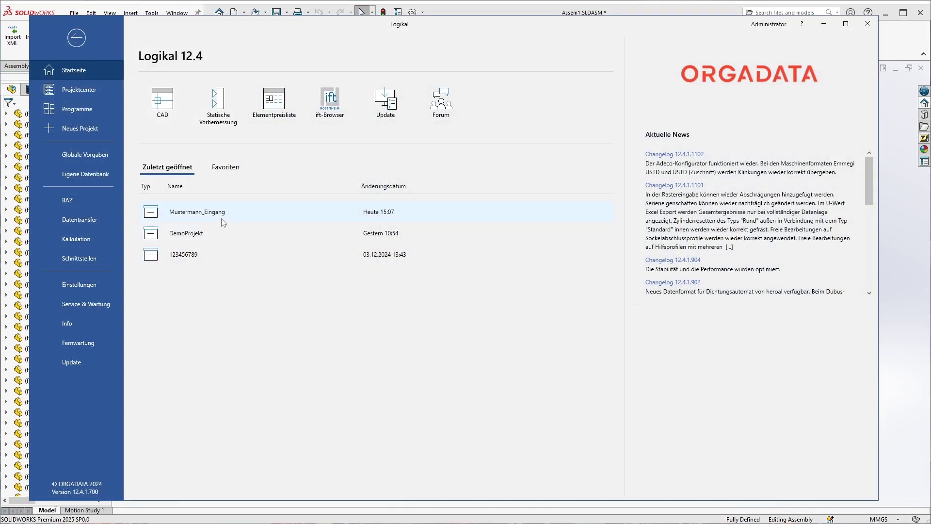
Switch to Logikal, open position 4711 of the entrance project for editing and display its element in 3D from the outside.
{"action": "double_click", "coordinate": [223, 212]}
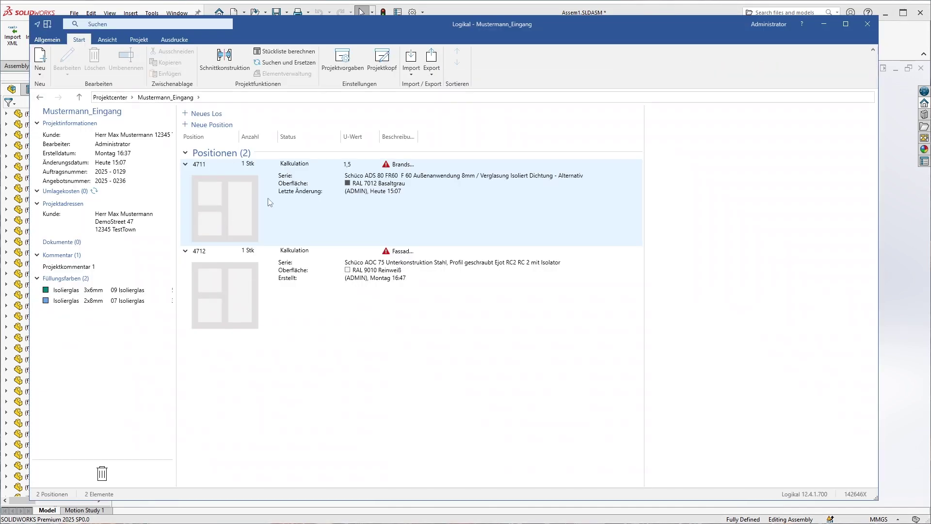
{"action": "double_click", "coordinate": [322, 210]}
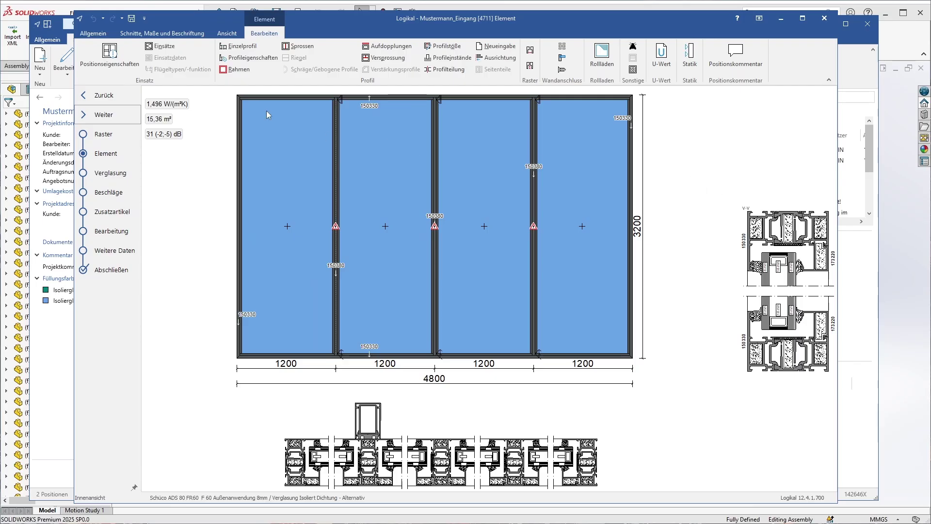
{"action": "left_click", "coordinate": [229, 34]}
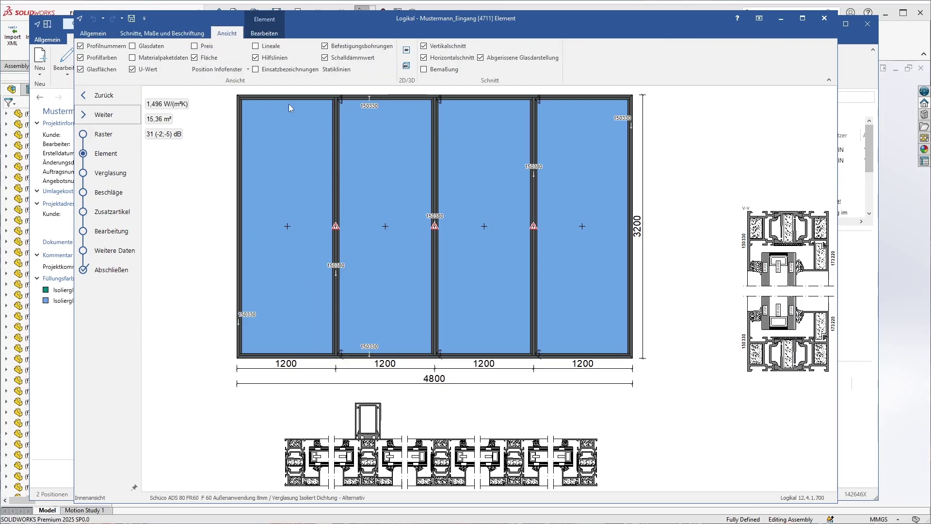
{"action": "left_click", "coordinate": [406, 65]}
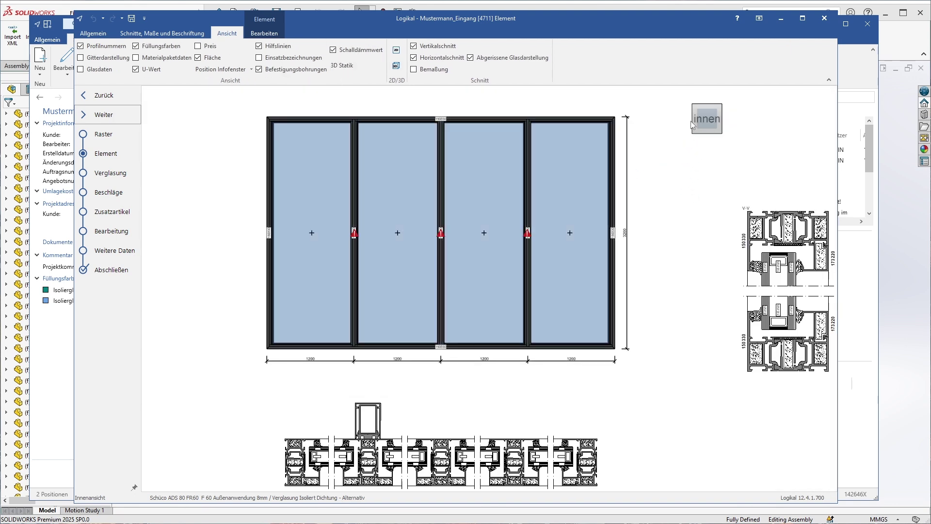
{"action": "left_click", "coordinate": [693, 122]}
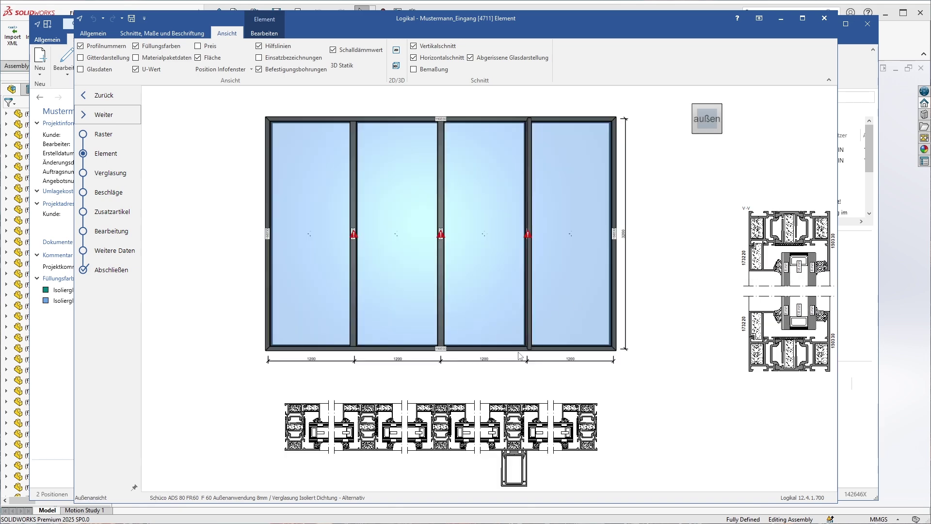
Go to the position's Bearbeitung stage and examine the imported hole machinings along the bottom frame profile.
{"action": "left_click", "coordinate": [111, 230]}
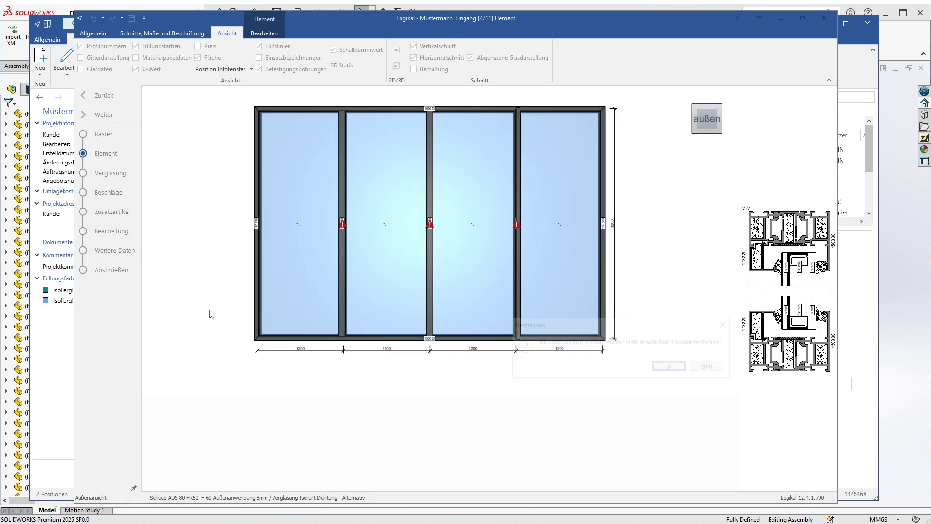
{"action": "left_click", "coordinate": [679, 369]}
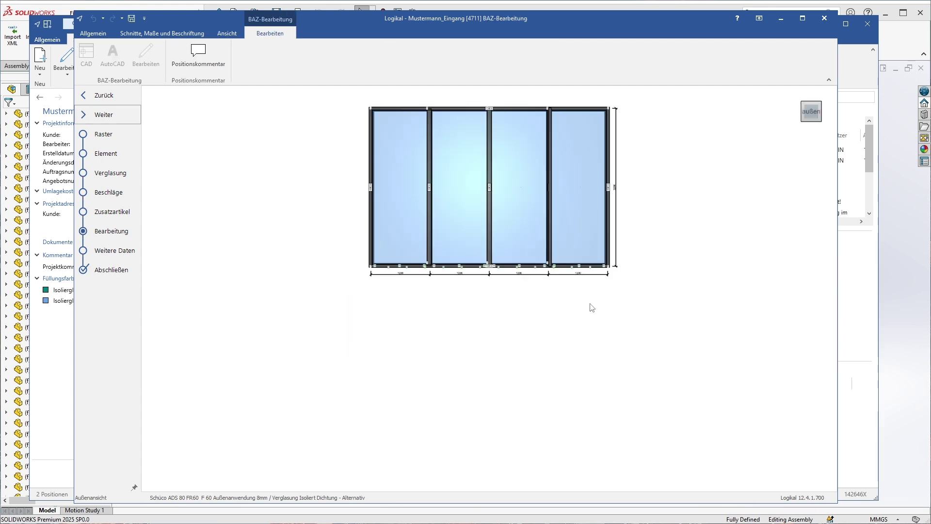
{"action": "scroll", "coordinate": [407, 271], "scroll_direction": "up", "scroll_amount": 5}
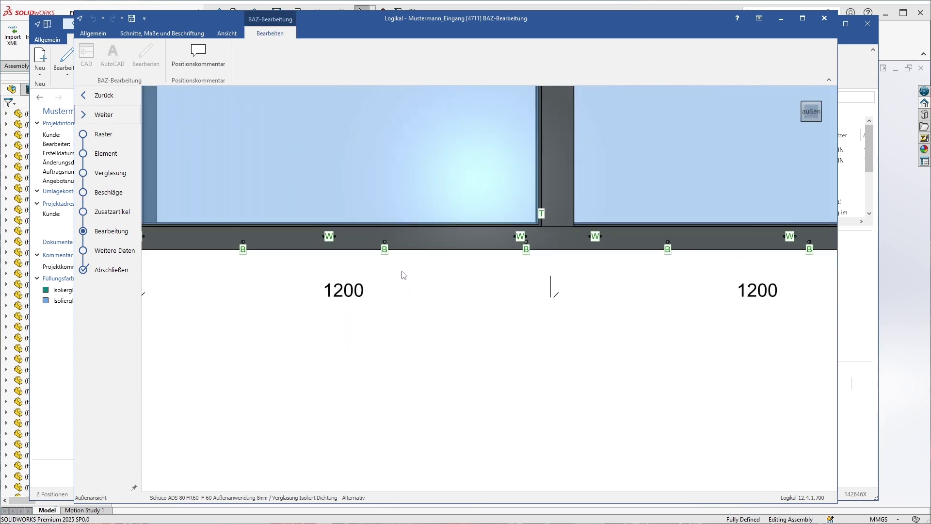
{"action": "scroll", "coordinate": [403, 275], "scroll_direction": "down", "scroll_amount": 1}
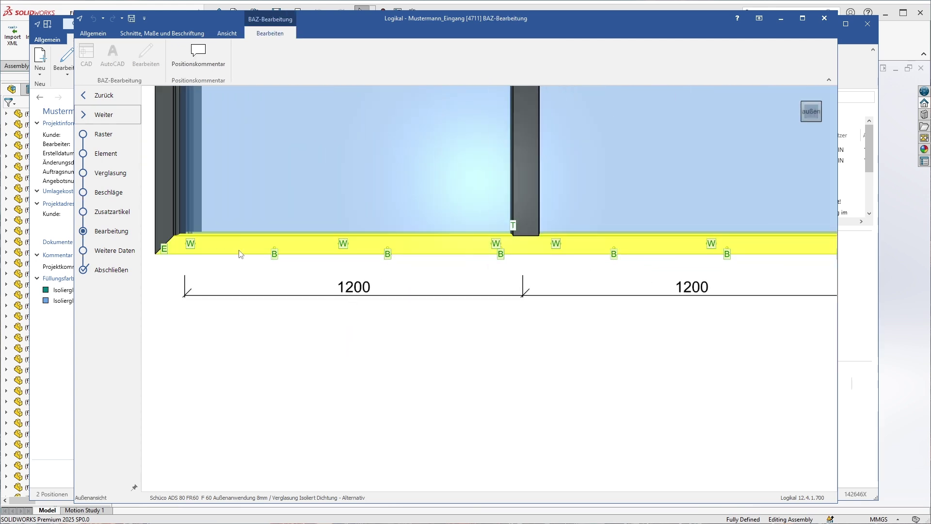
{"action": "scroll", "coordinate": [277, 255], "scroll_direction": "up", "scroll_amount": 2}
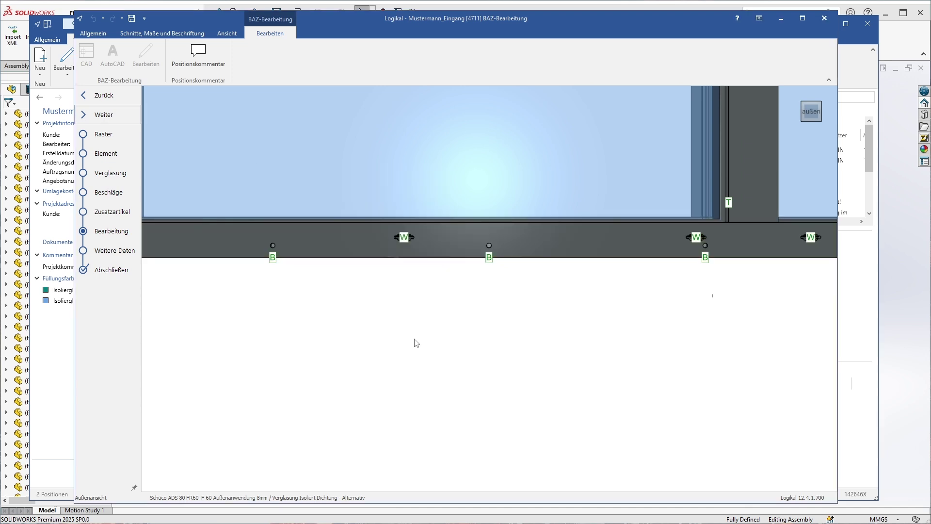